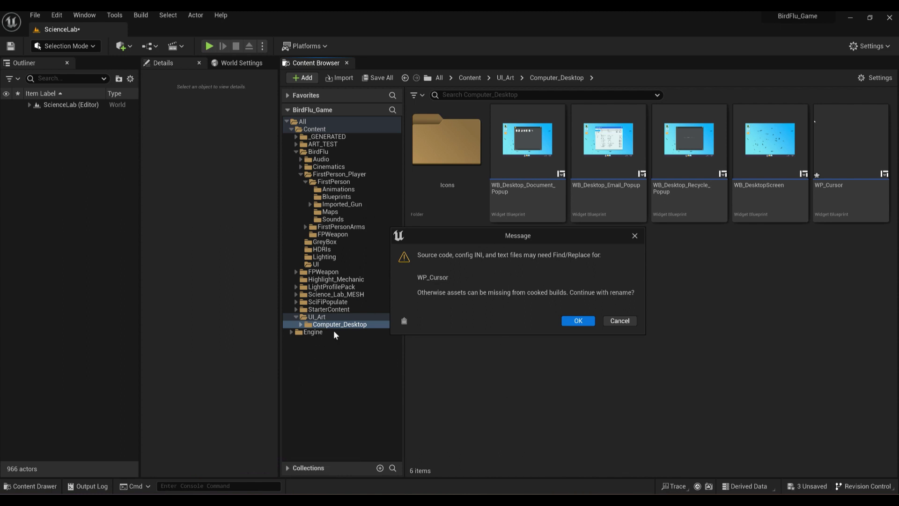
- Confirm moving the Computer_Desktop folder into BirdFlu/UI despite the reference warning
left_click(634, 236)
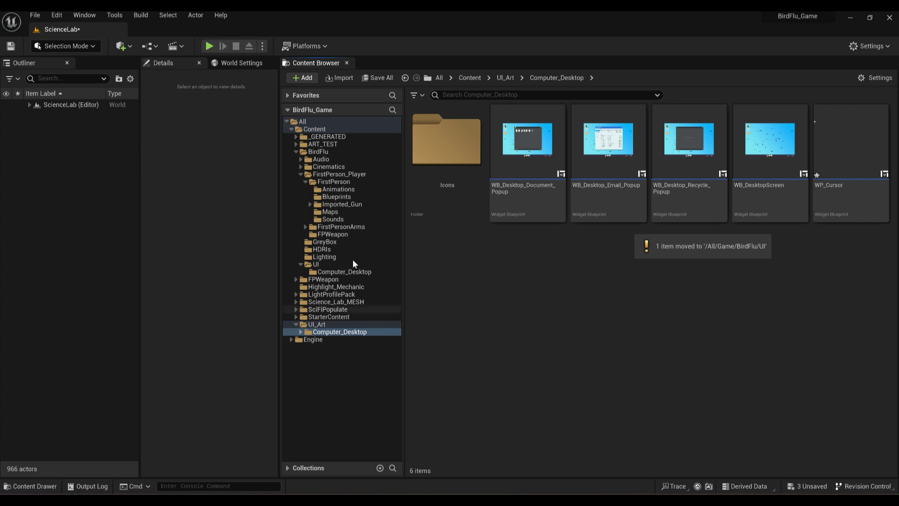
- Show FirstPerson_Player, then walk the ScienceLab corridor in a play session and stop it
left_click(326, 174)
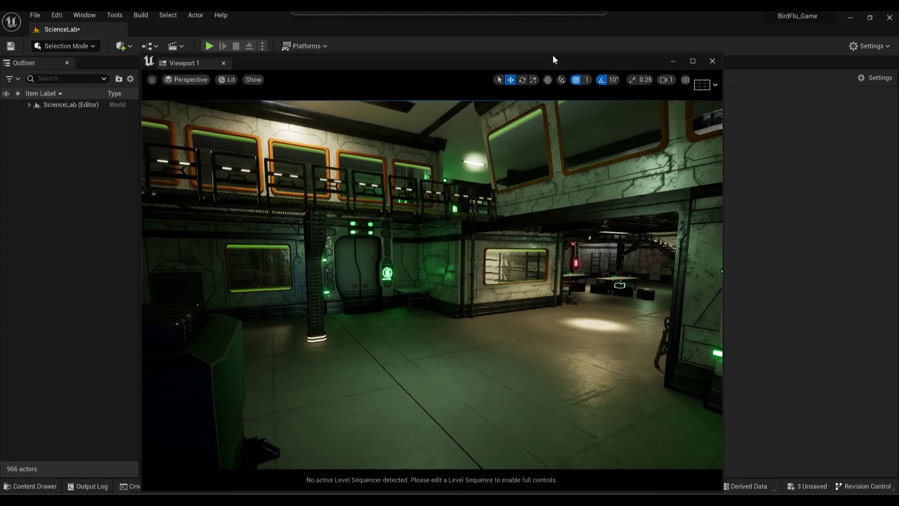
left_click_drag(553, 54, 632, 47)
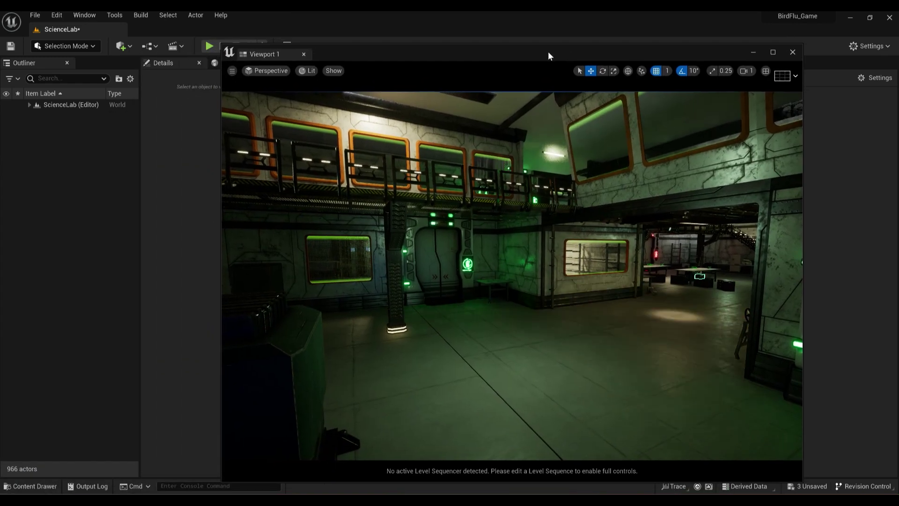
left_click_drag(549, 56, 557, 64)
left_click(208, 45)
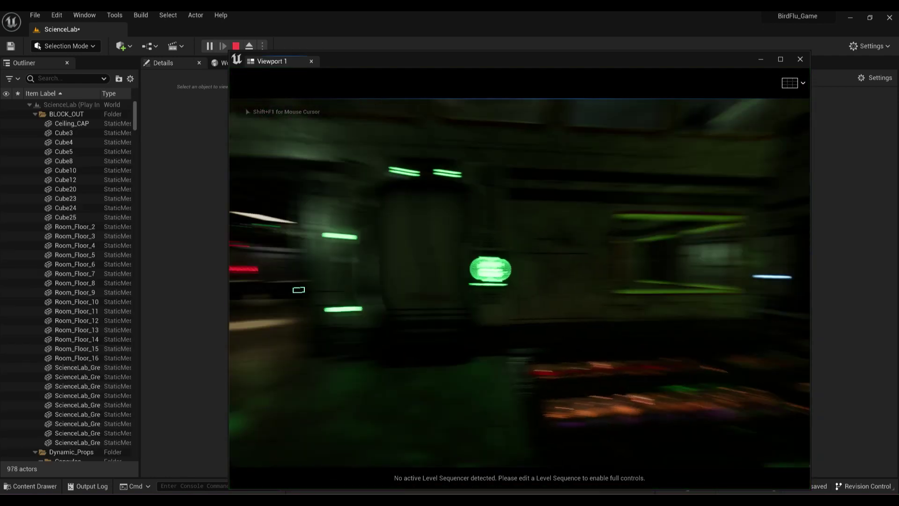
key("w")
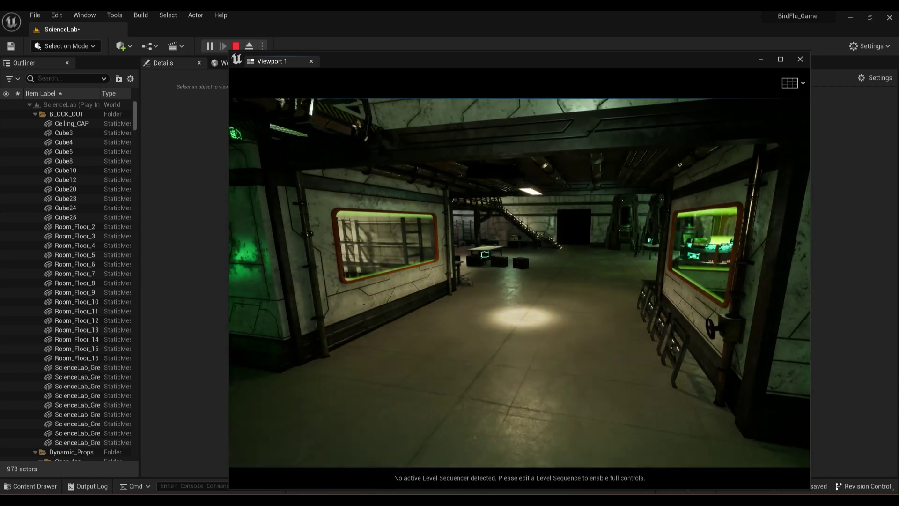
key("Escape")
left_click_drag(463, 63, 360, 85)
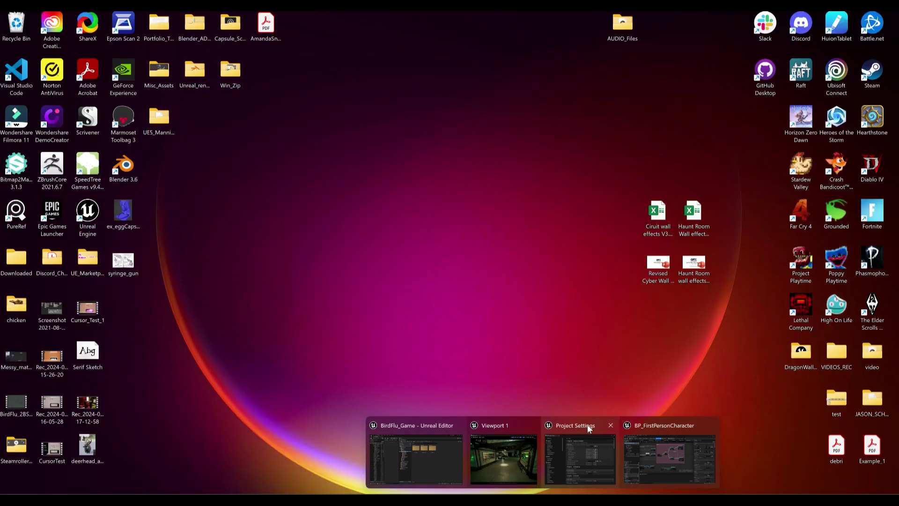
- Back in the editor, choose BP_FirstPersonGameMode as the Default GameMode in Maps & Modes
left_click(587, 425)
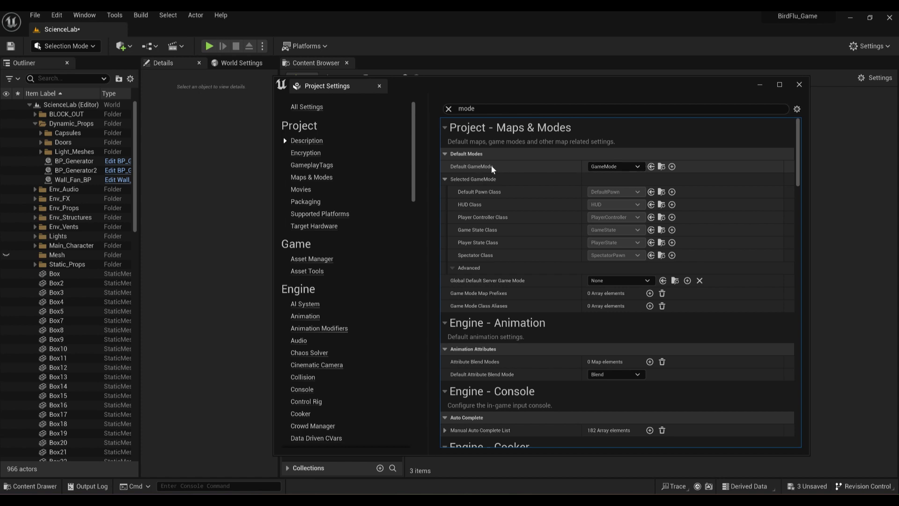
left_click(638, 167)
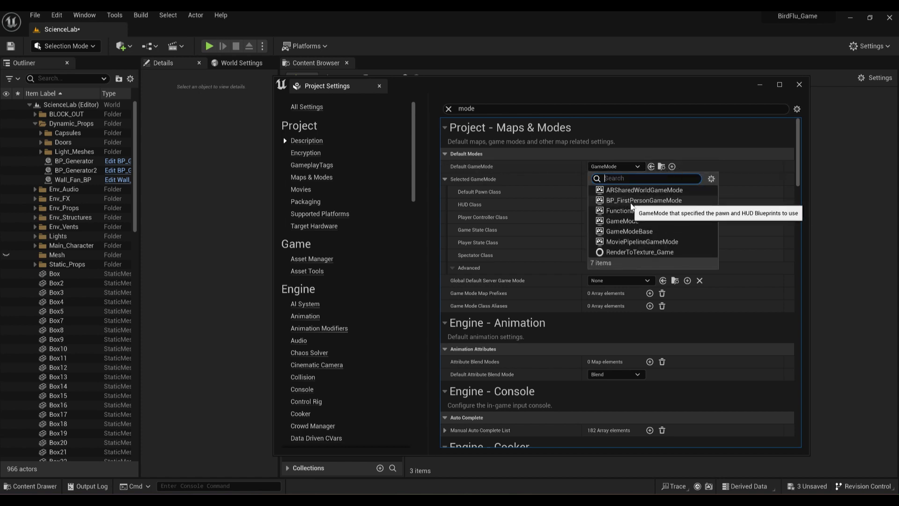
left_click(633, 202)
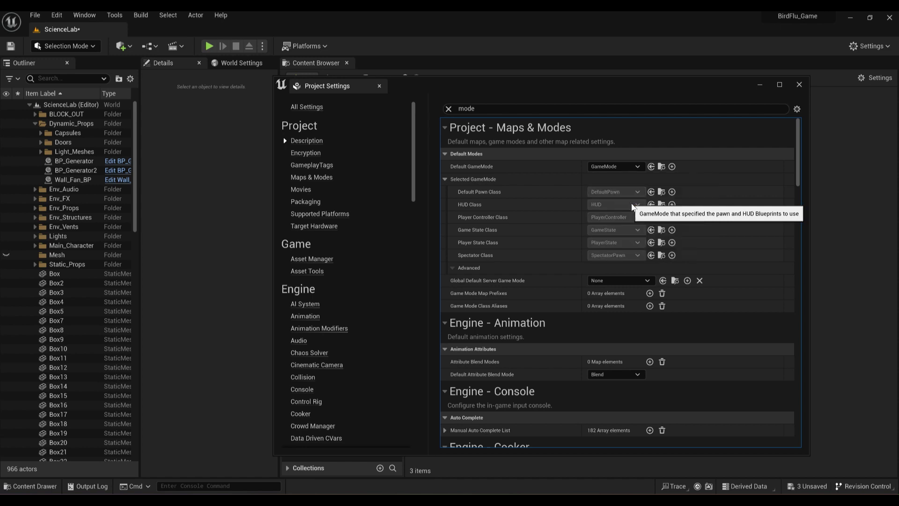
- Close Project Settings, then run and stop an Alt+P play session holding the gun
left_click_drag(640, 91, 602, 96)
left_click(761, 90)
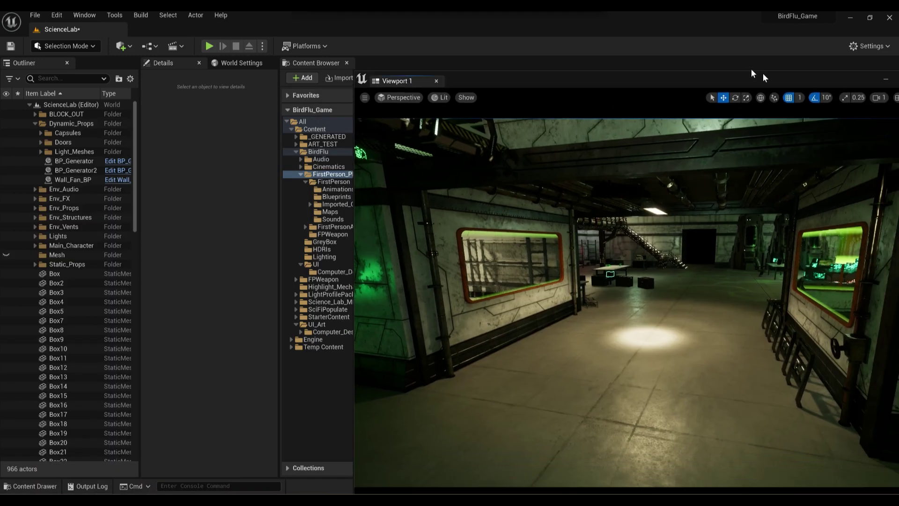
left_click_drag(762, 77, 526, 87)
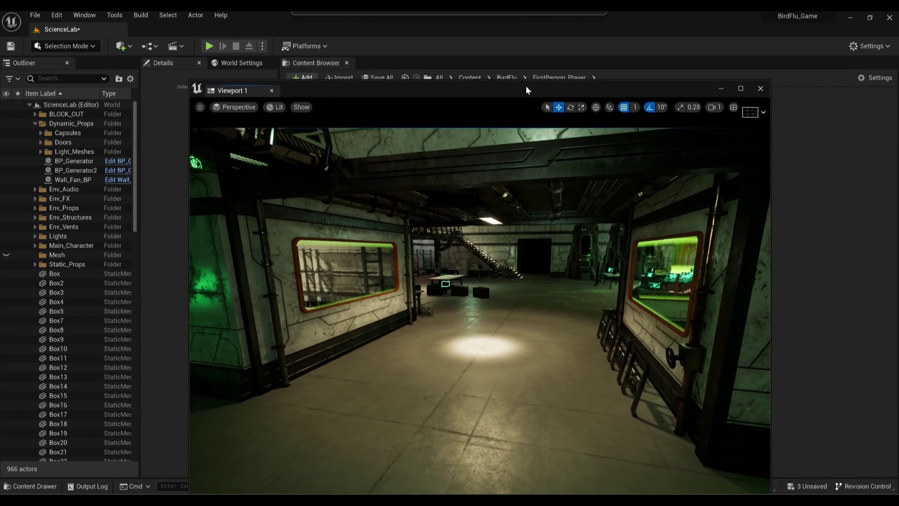
key("alt+p")
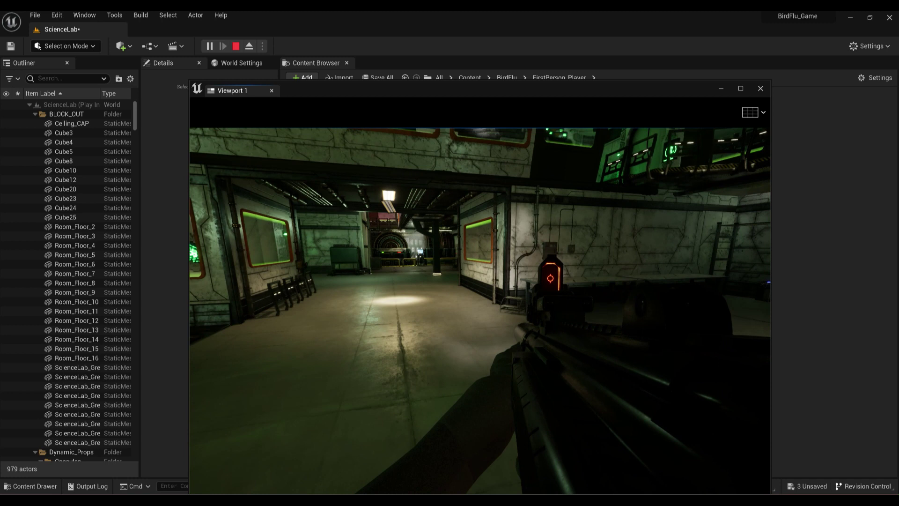
key("Escape")
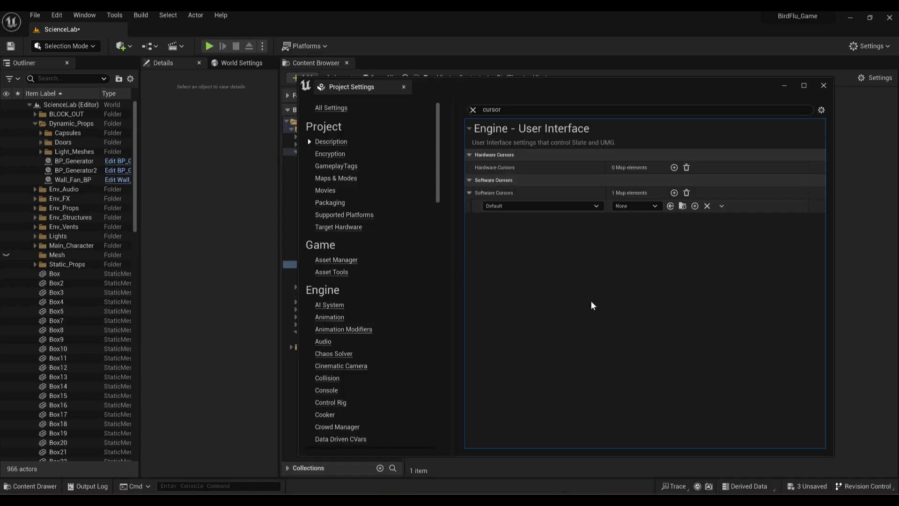
- Choose WP_Cursor as the Default software cursor class, then close Project Settings
left_click_drag(517, 86, 567, 104)
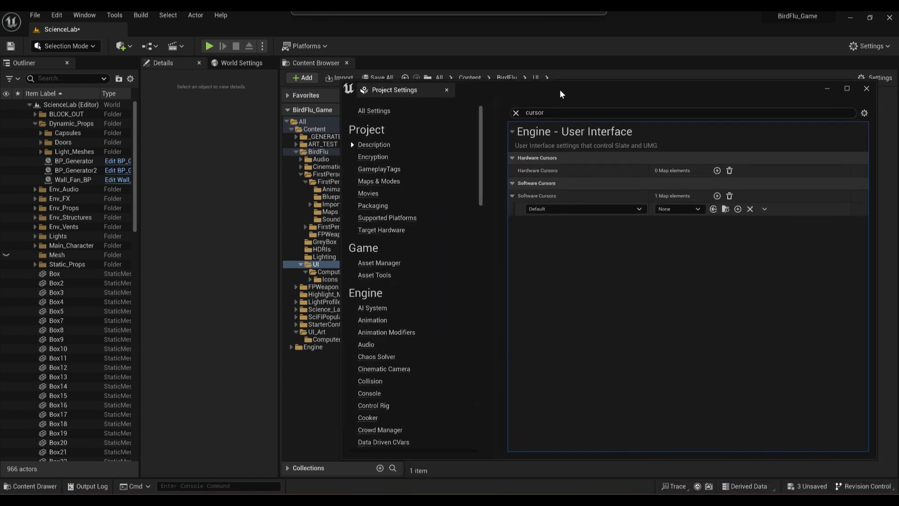
mouse_move(567, 104)
left_mouse_down()
mouse_move(530, 87)
mouse_move(563, 98)
left_mouse_up()
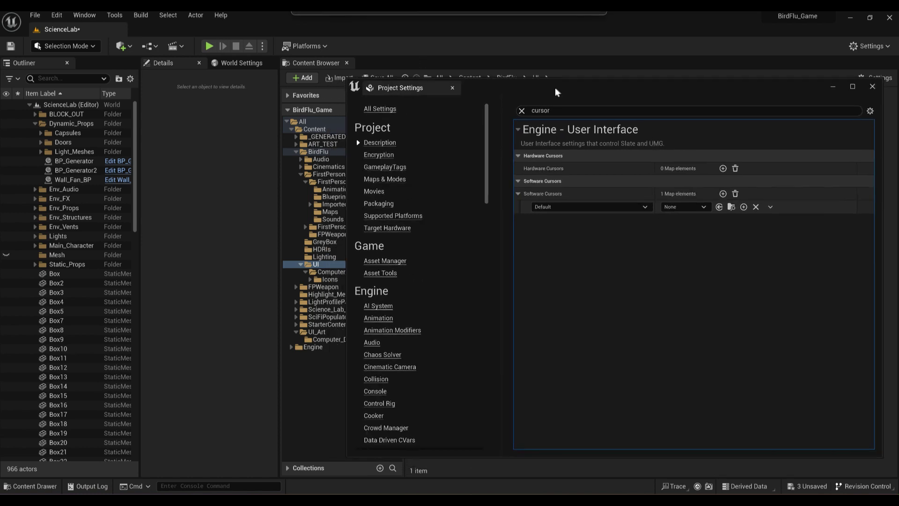
left_click_drag(554, 98, 545, 87)
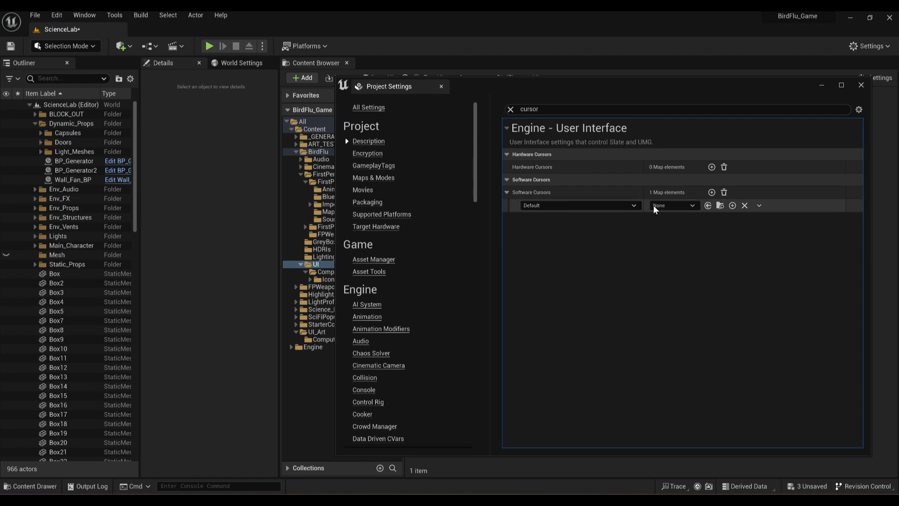
left_click(687, 206)
type("wp")
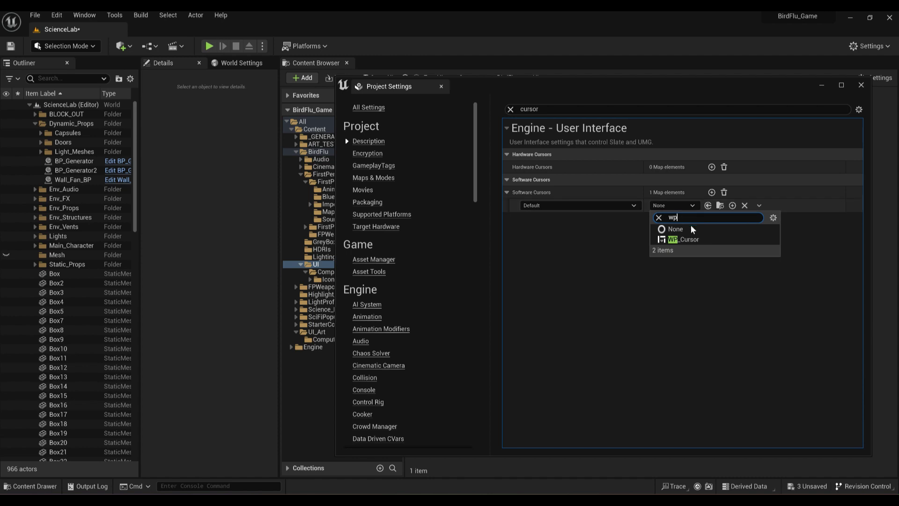
left_click(685, 245)
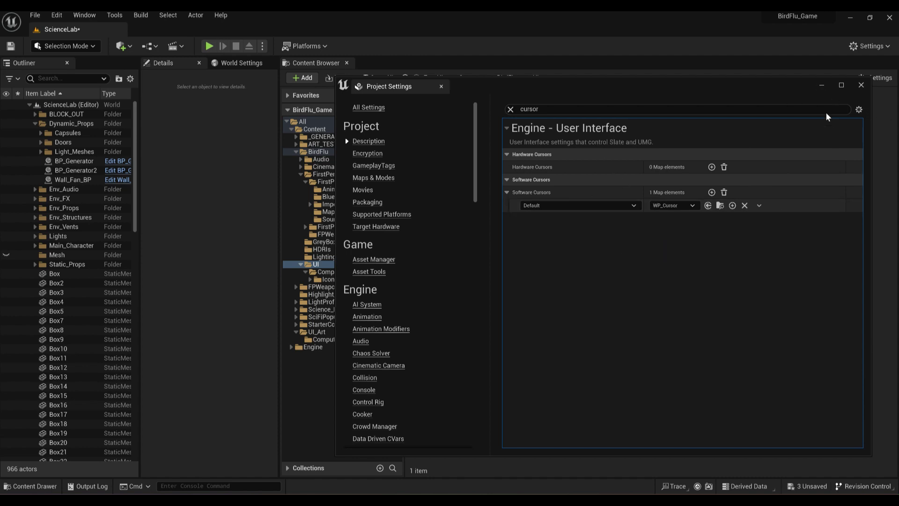
left_click(859, 85)
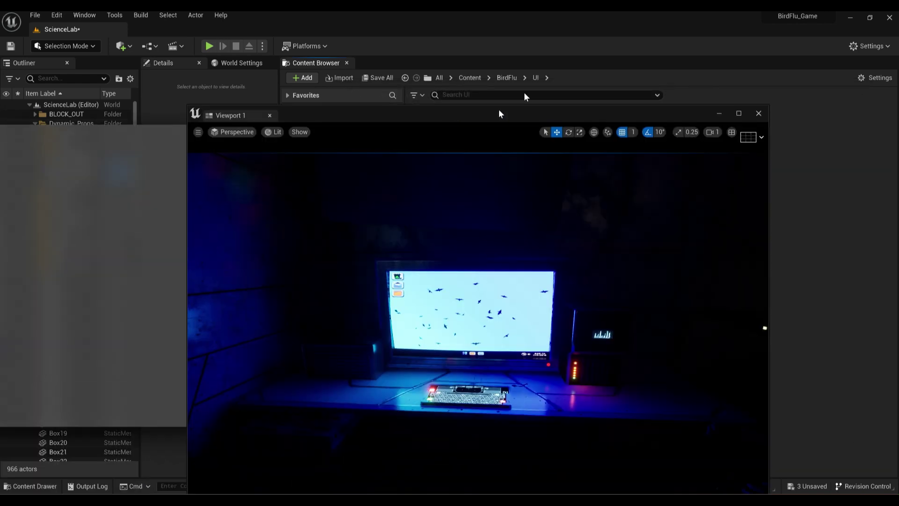
- Restore the viewport window, run and stop an Alt+P play session, and move the viewport down
left_click_drag(524, 92, 547, 9)
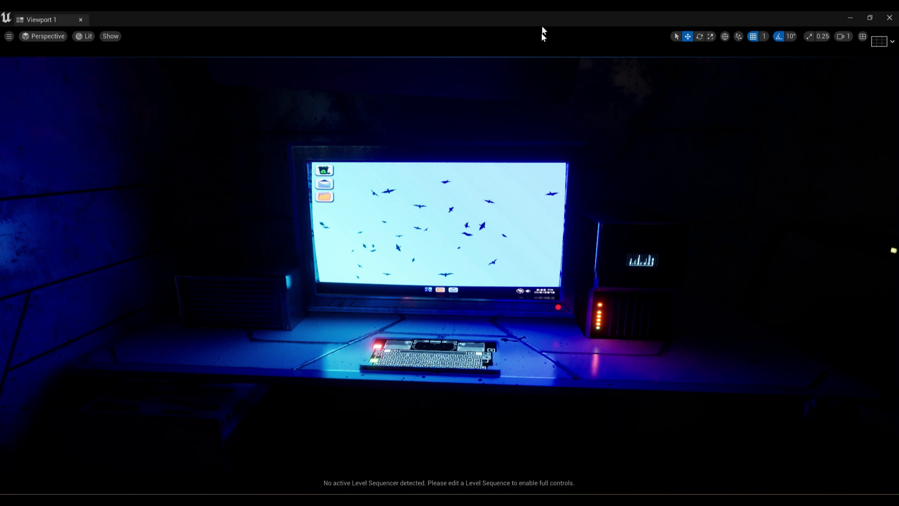
left_click_drag(542, 21, 494, 77)
key("alt+p")
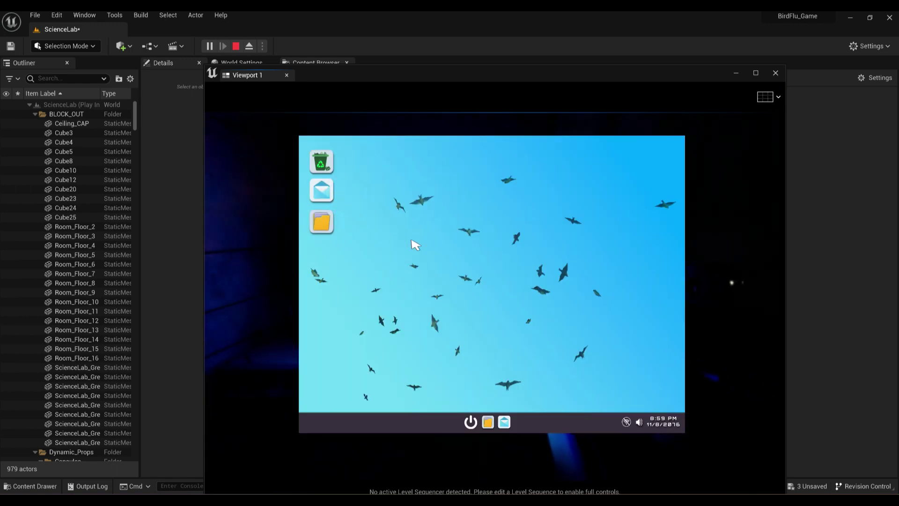
key("Escape")
left_click_drag(443, 74, 446, 197)
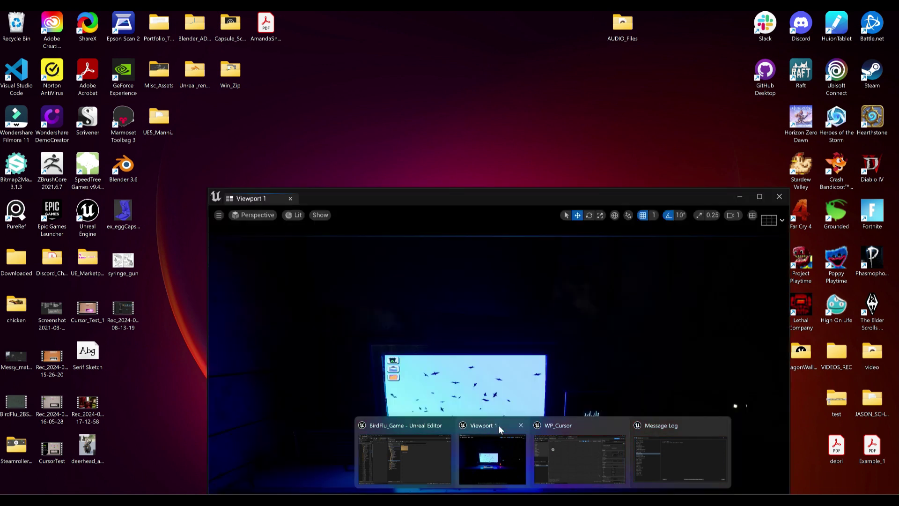
- From Edit > Project Settings, change the Default software cursor from WP_Cursor to None
left_click(499, 425)
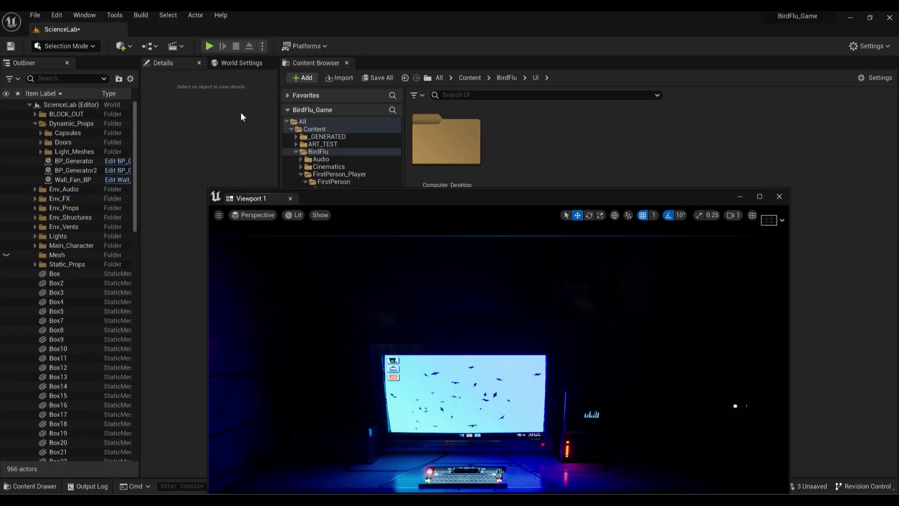
left_click(35, 16)
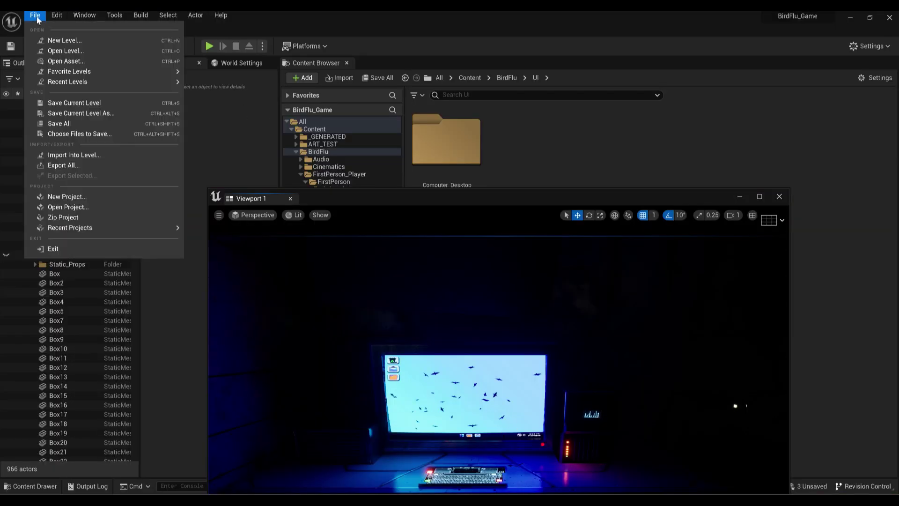
mouse_move(56, 15)
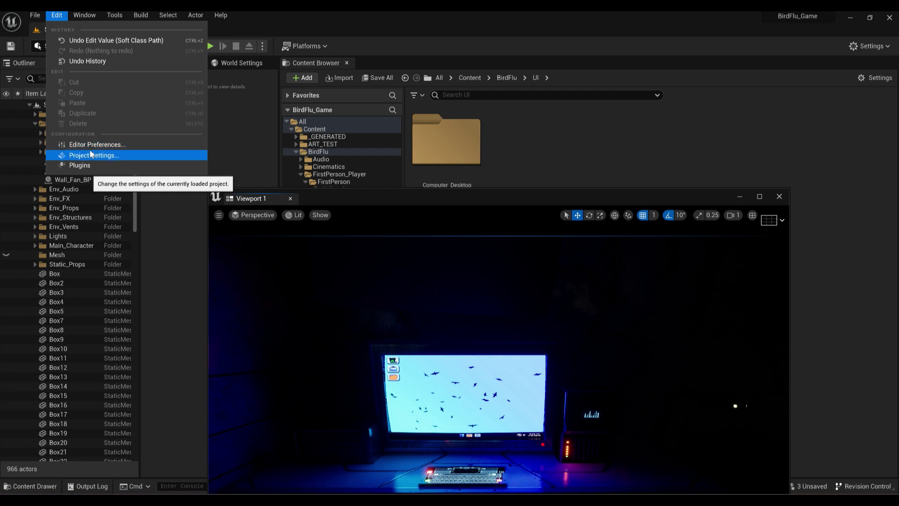
left_click(90, 153)
left_click(577, 110)
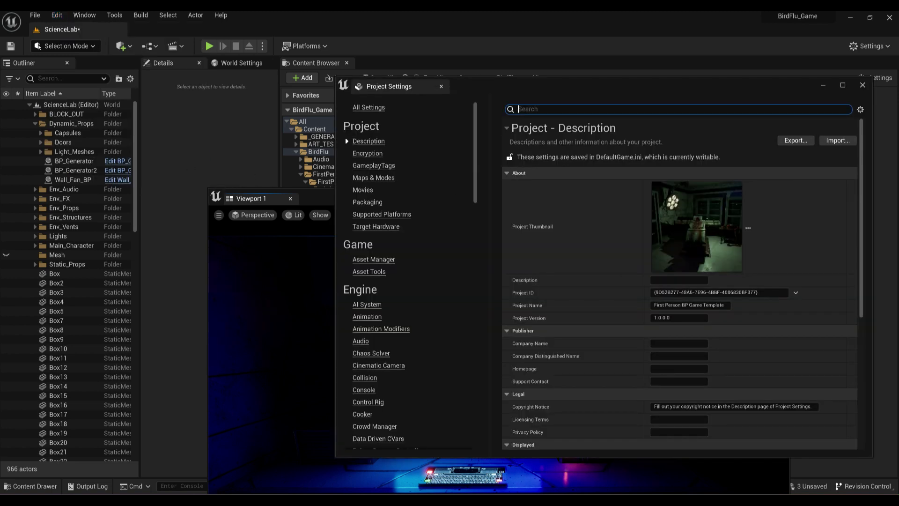
type("cursor")
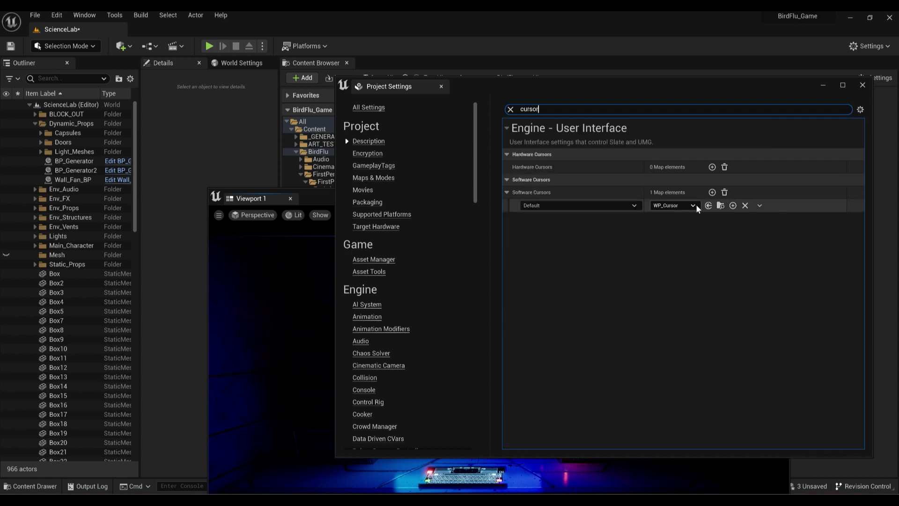
left_click(692, 205)
left_click(677, 229)
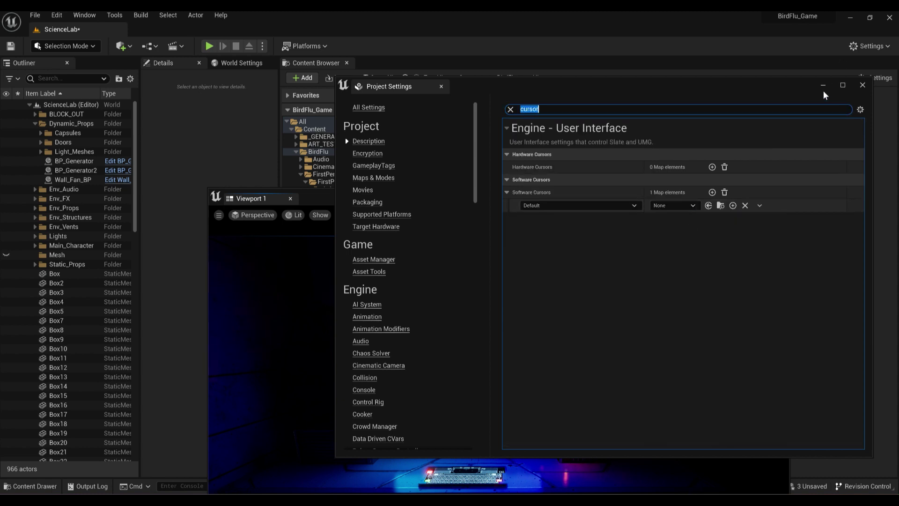
left_click(863, 85)
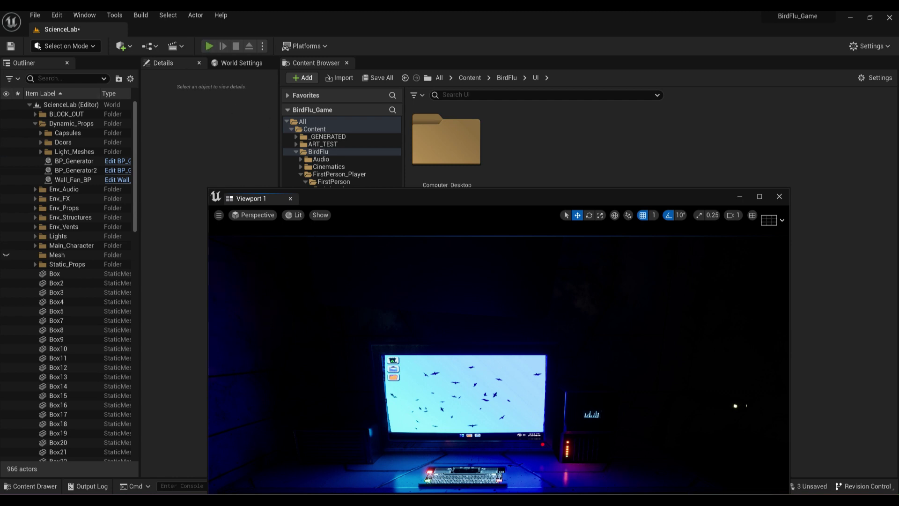
- Run an Alt+P play session without a software cursor and stop it with Esc
key("alt+p")
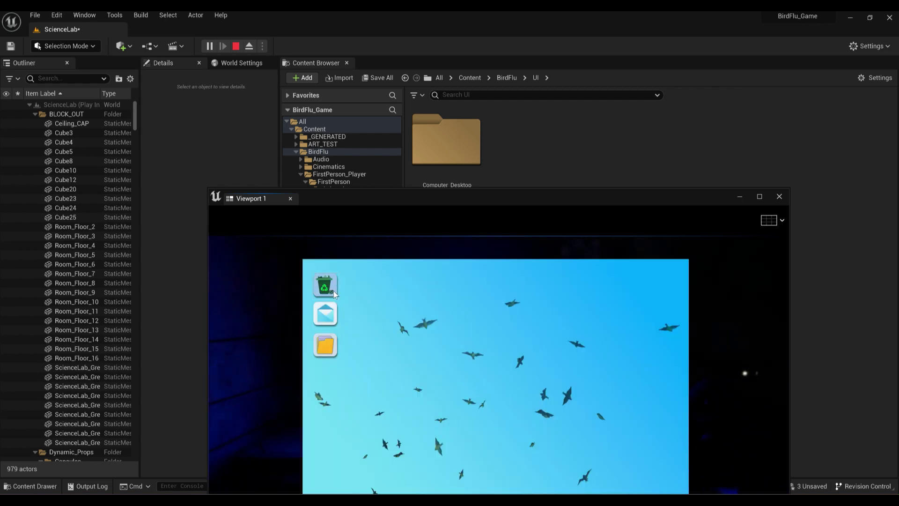
key("Escape")
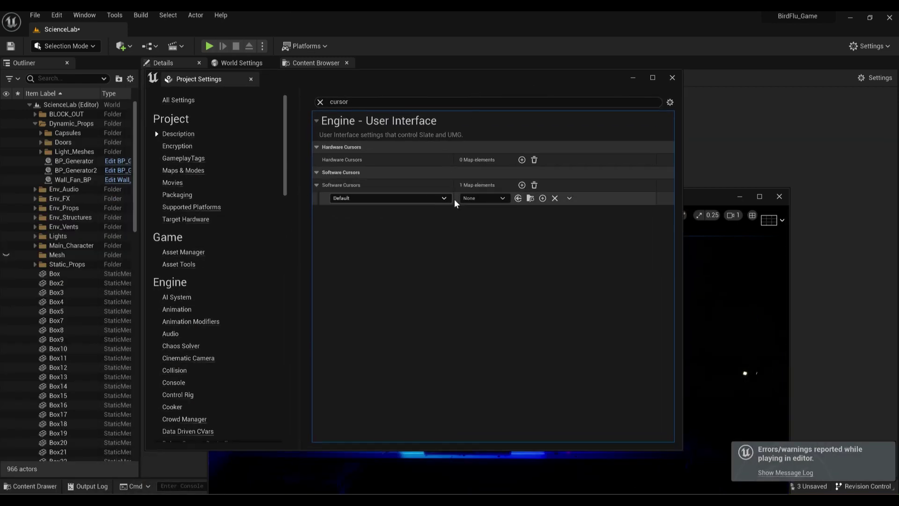
- Choose WP_Cursor again in the Software Cursors Default dropdown
left_click(501, 198)
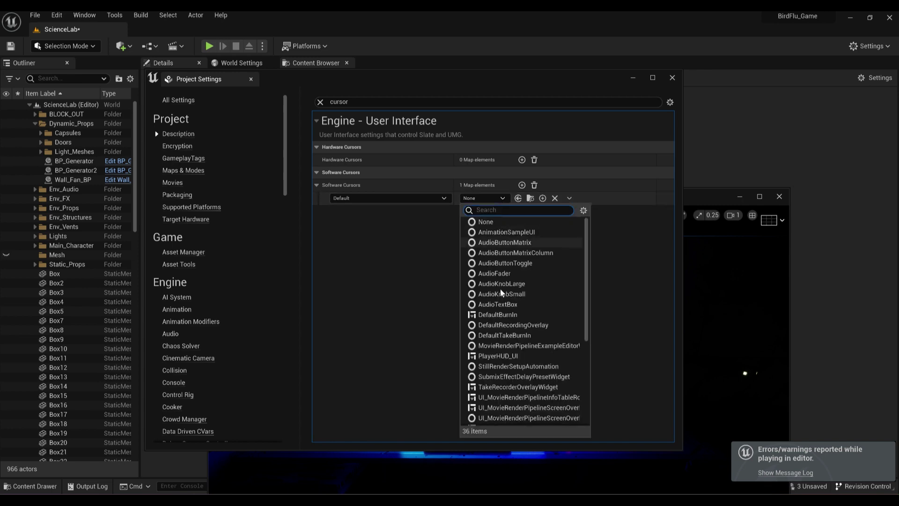
type("W")
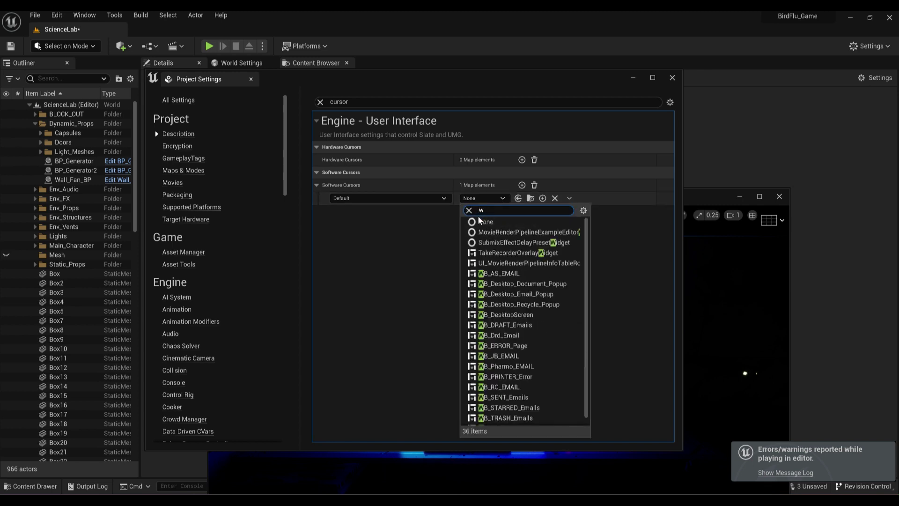
left_click(490, 235)
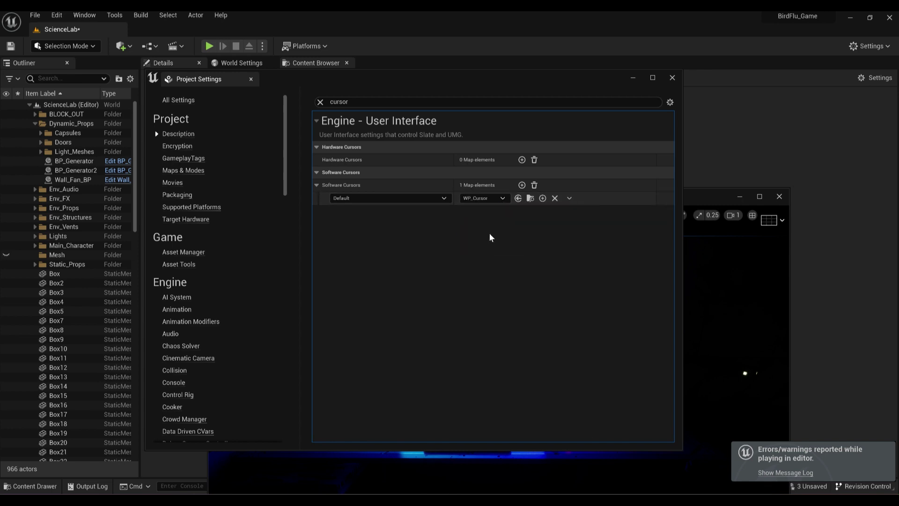
- In a play session, use the computer, open the mail inbox and an email, then stop
left_click(672, 78)
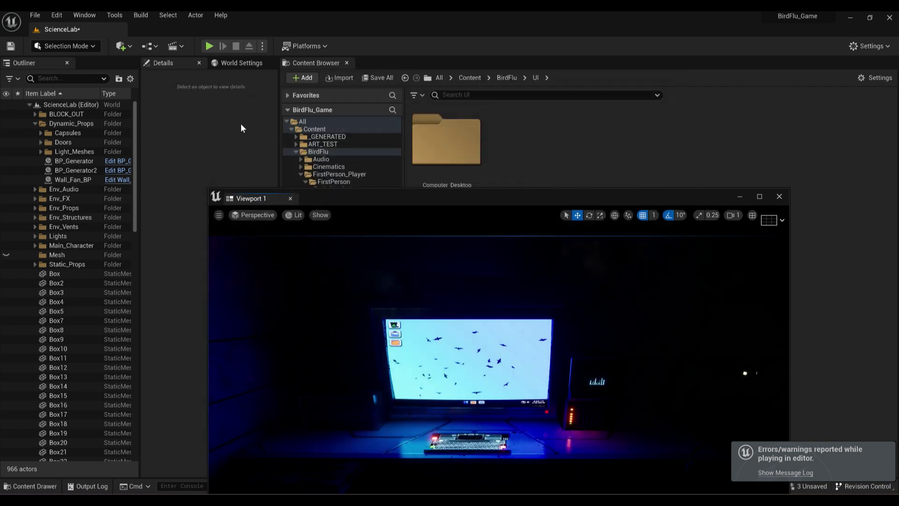
left_click_drag(420, 203, 431, 102)
left_click(209, 45)
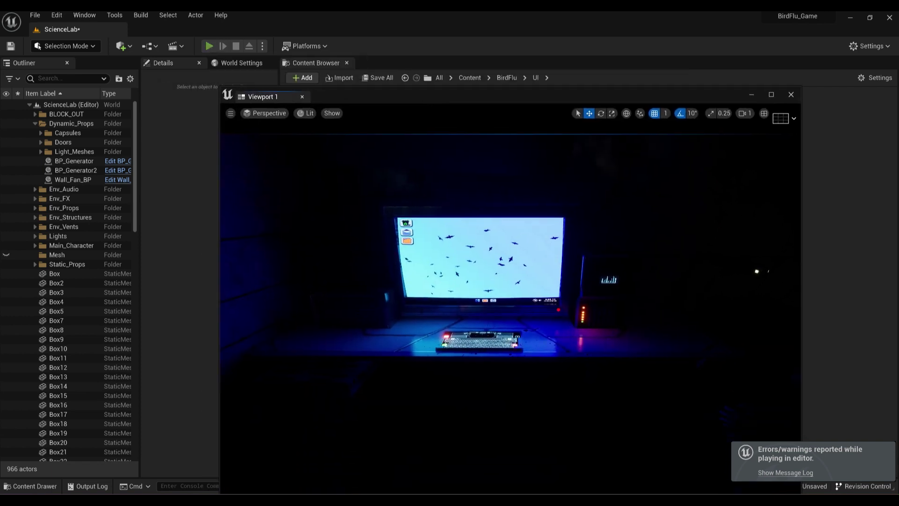
key("e")
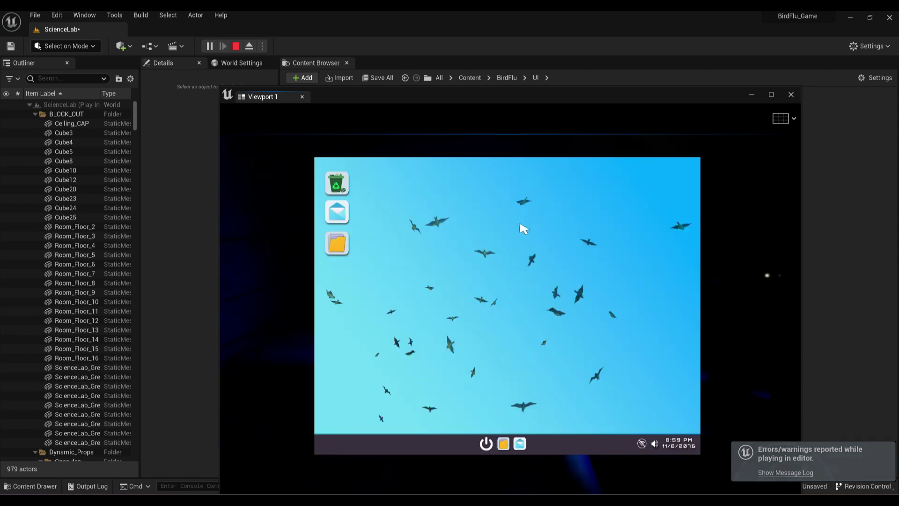
left_click(337, 211)
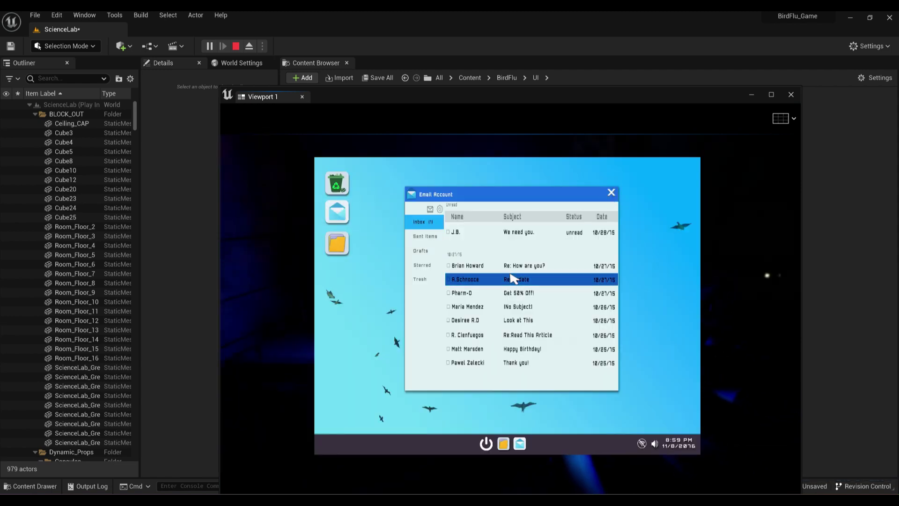
left_click(465, 279)
key("Escape")
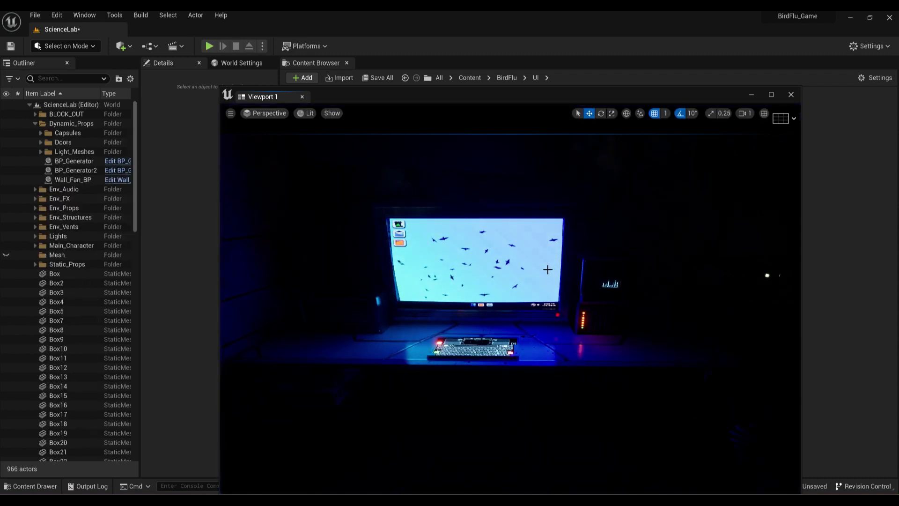